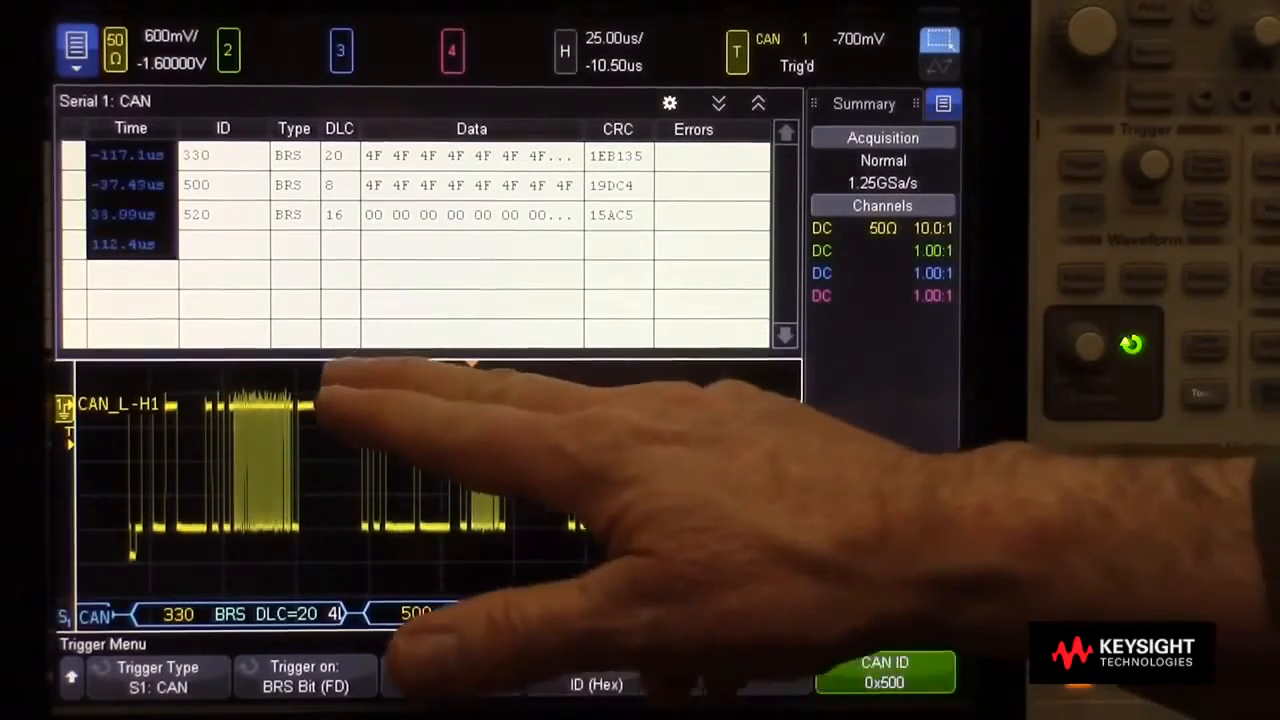
Step: Horizontally zoom into the ID 0x500 frame, then into its fast data bits, reaching 500 ns/div
left_click_drag(368, 385, 519, 545)
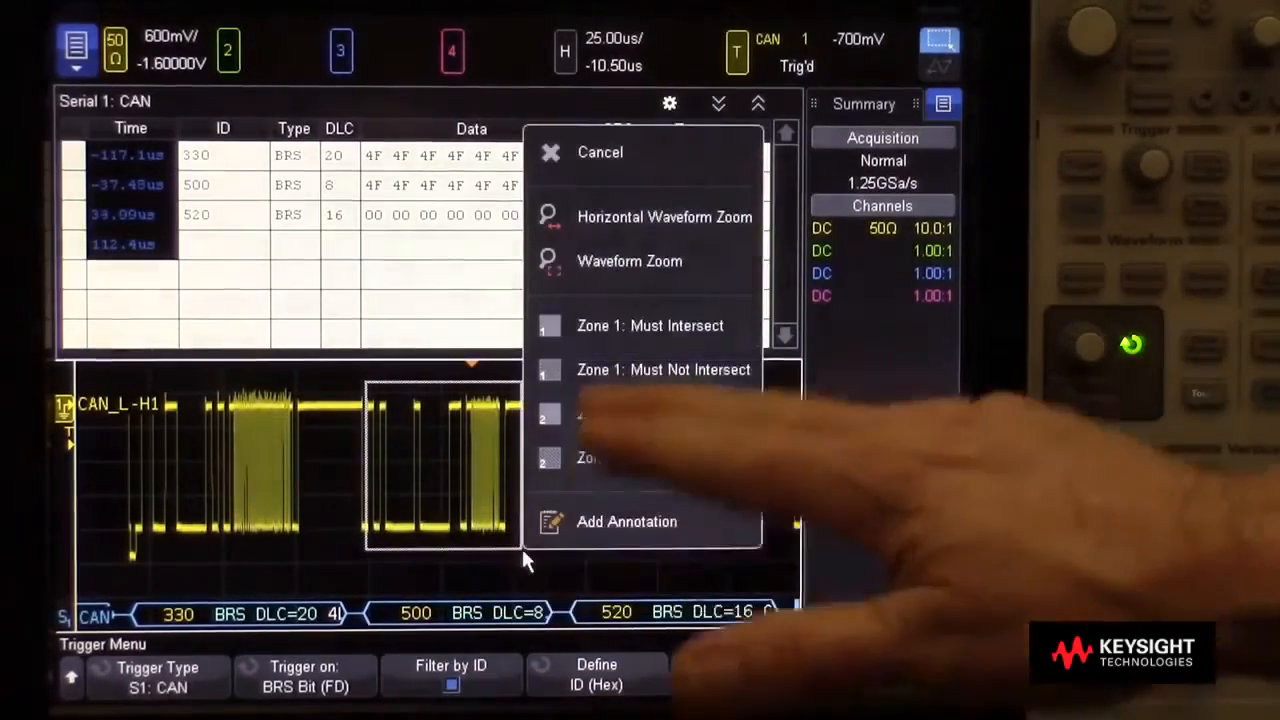
left_click(668, 210)
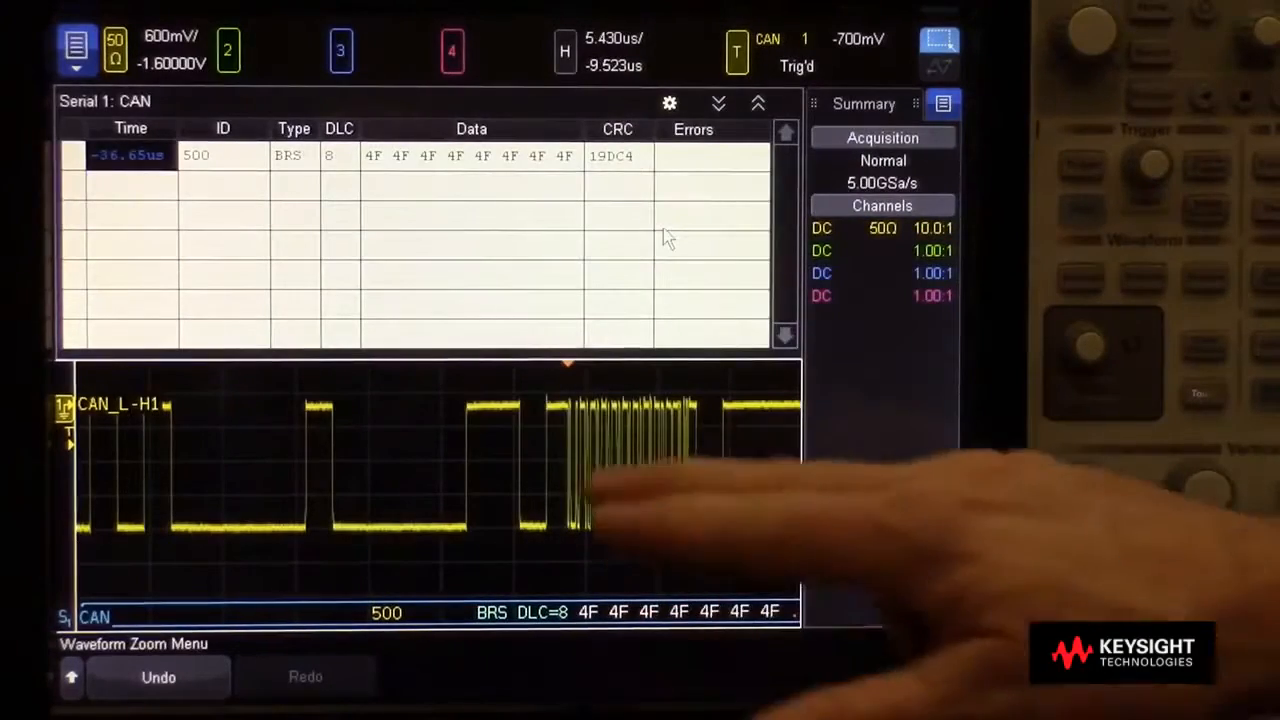
mouse_move(560, 385)
left_mouse_down()
mouse_move(572, 520)
mouse_move(597, 545)
left_mouse_up()
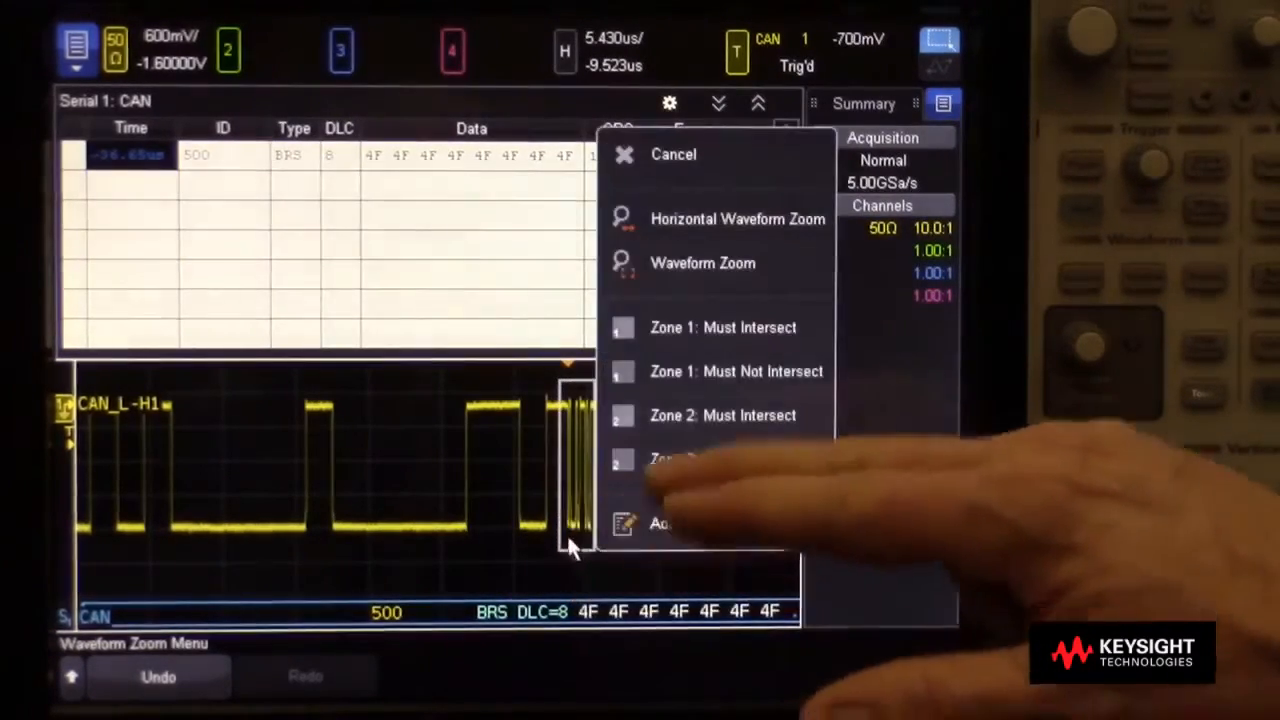
left_click(728, 212)
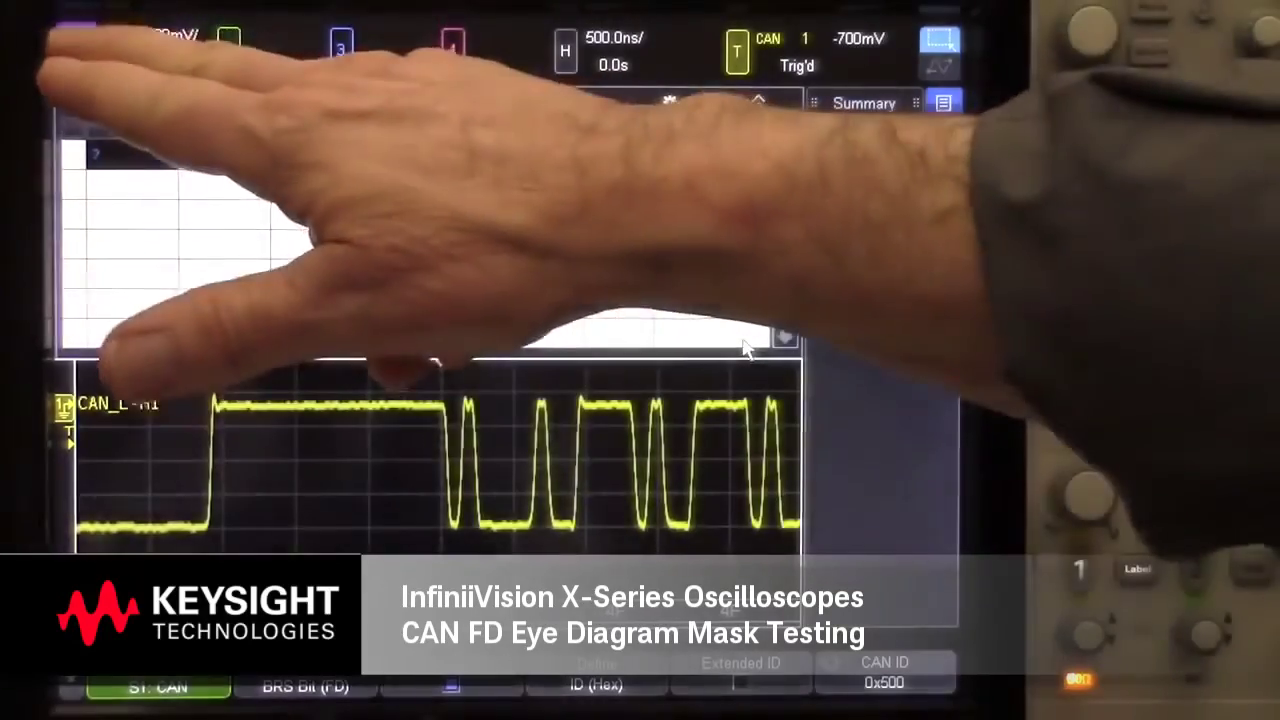
Step: Reach the mask recall settings via Main Menu > File and browse the USB eye-mask folder
left_click(77, 47)
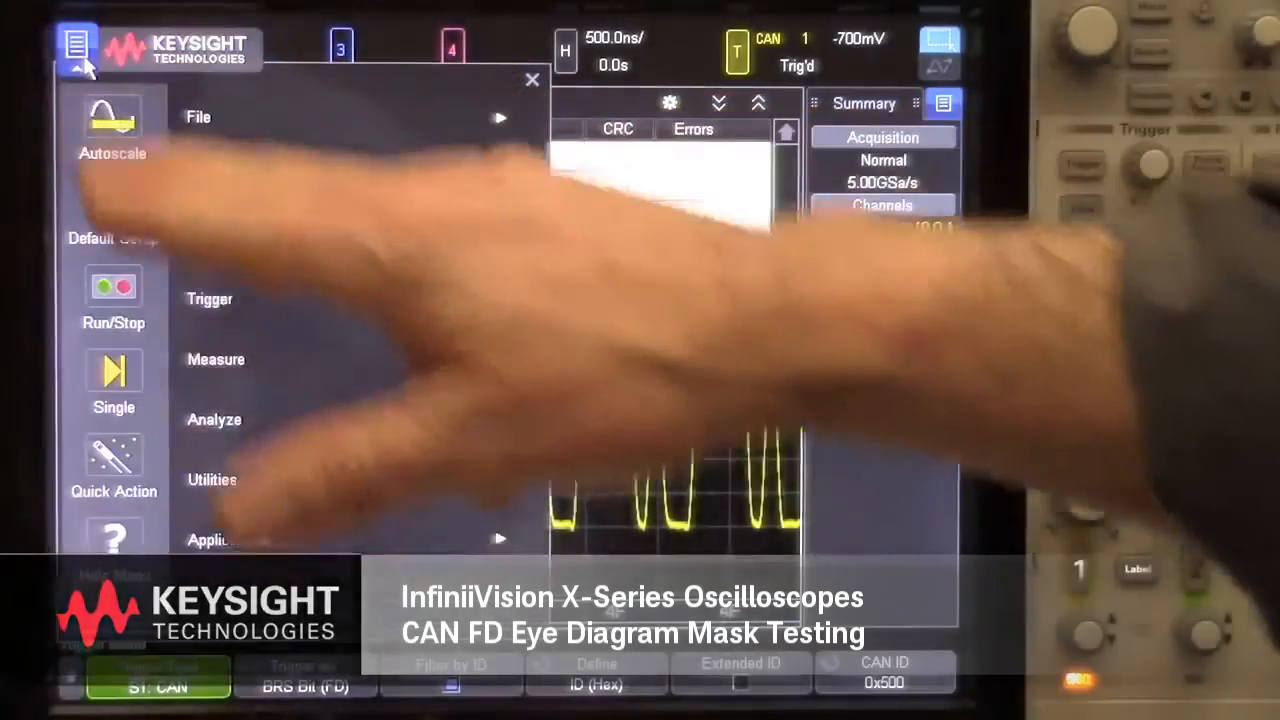
left_click(199, 117)
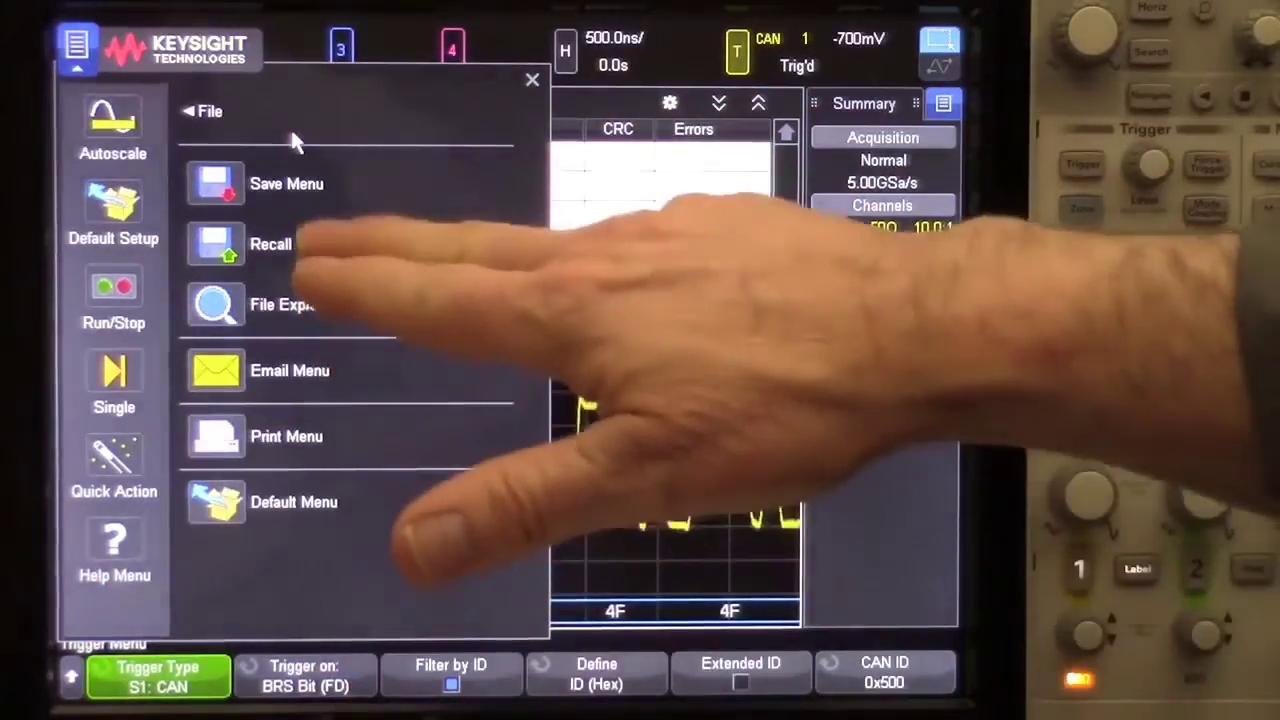
left_click(270, 244)
left_click(305, 675)
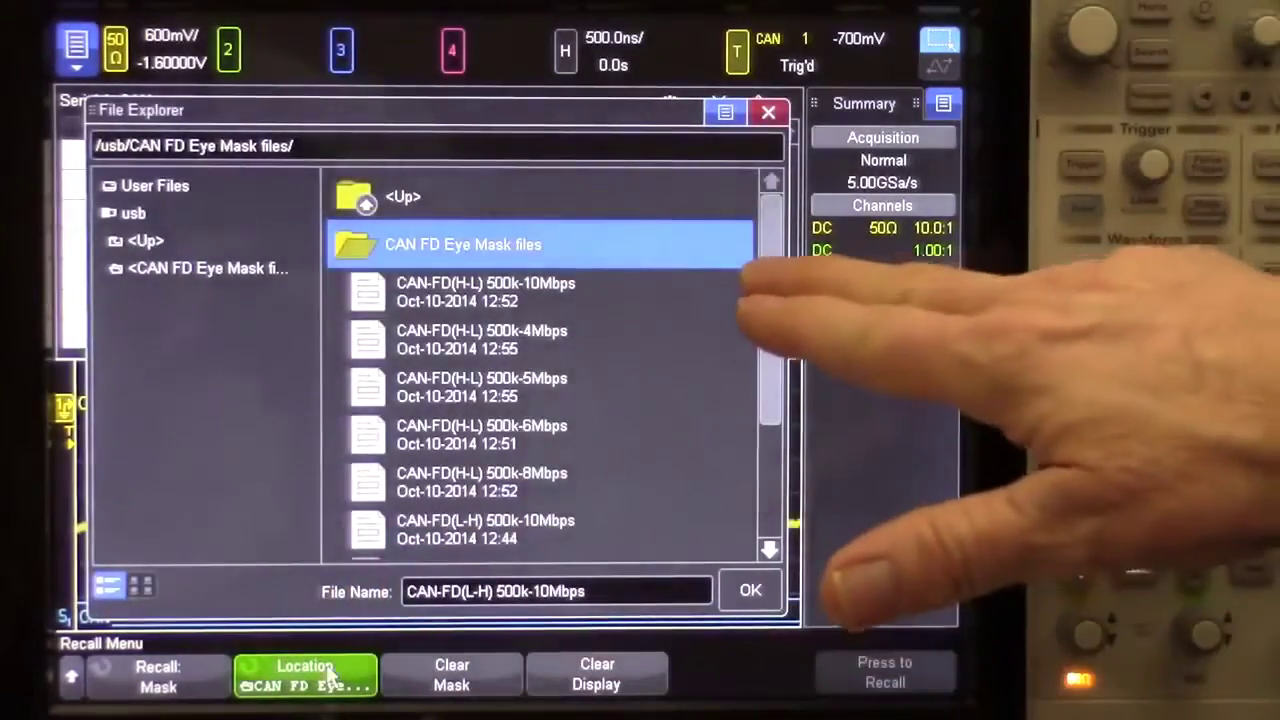
mouse_move(770, 260)
left_mouse_down()
mouse_move(770, 340)
mouse_move(770, 200)
left_mouse_up()
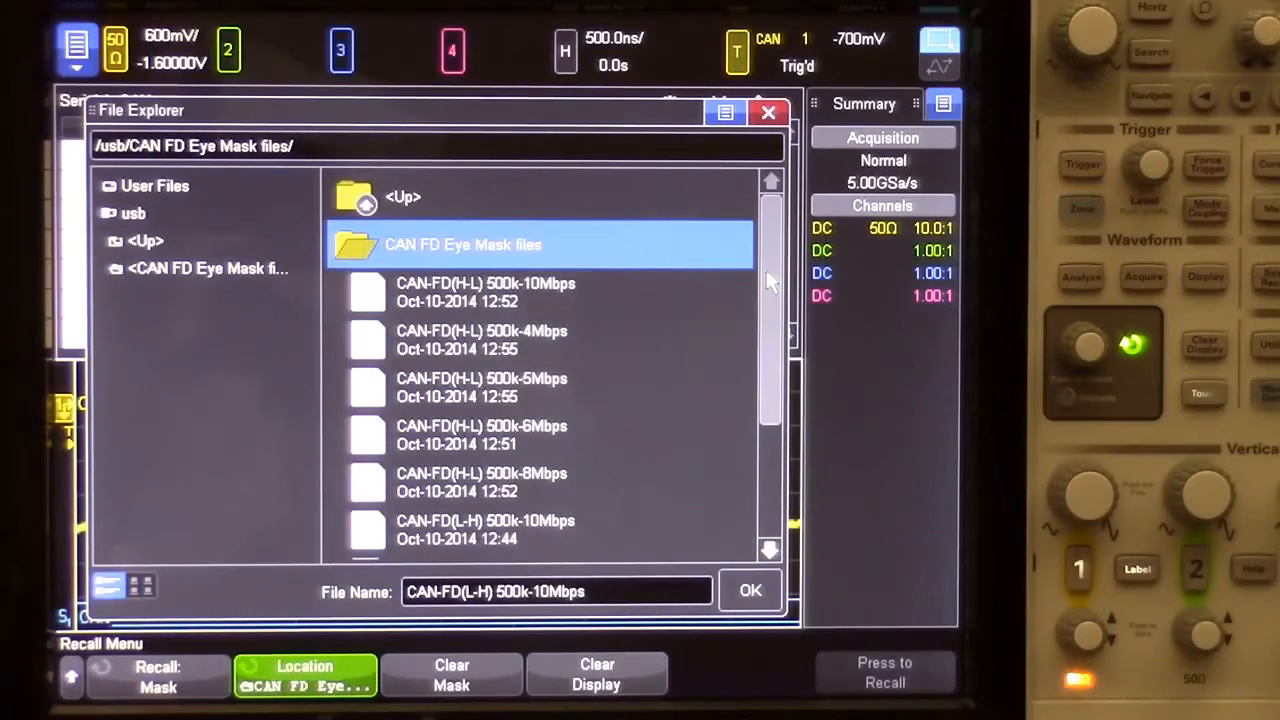
left_click_drag(770, 300, 770, 400)
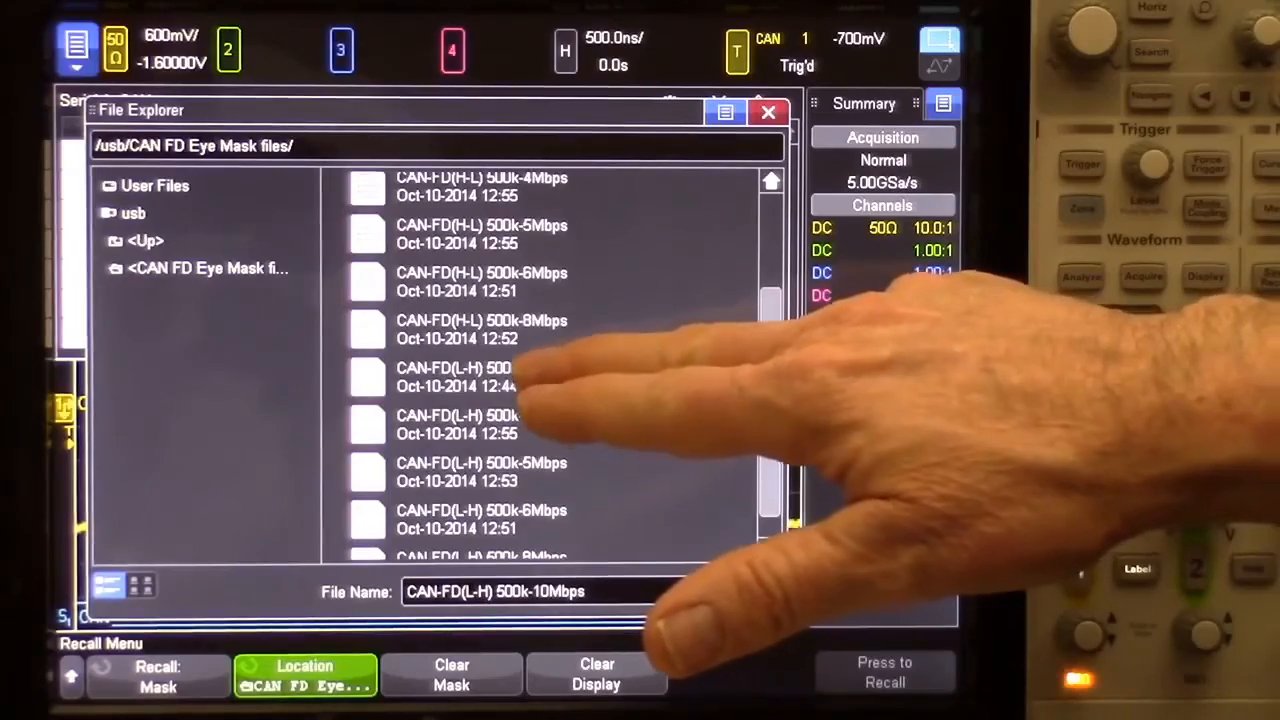
Step: Recall the CAN-FD(L-H) 500k-10Mbps mask file and start the eye mask test
left_click(455, 377)
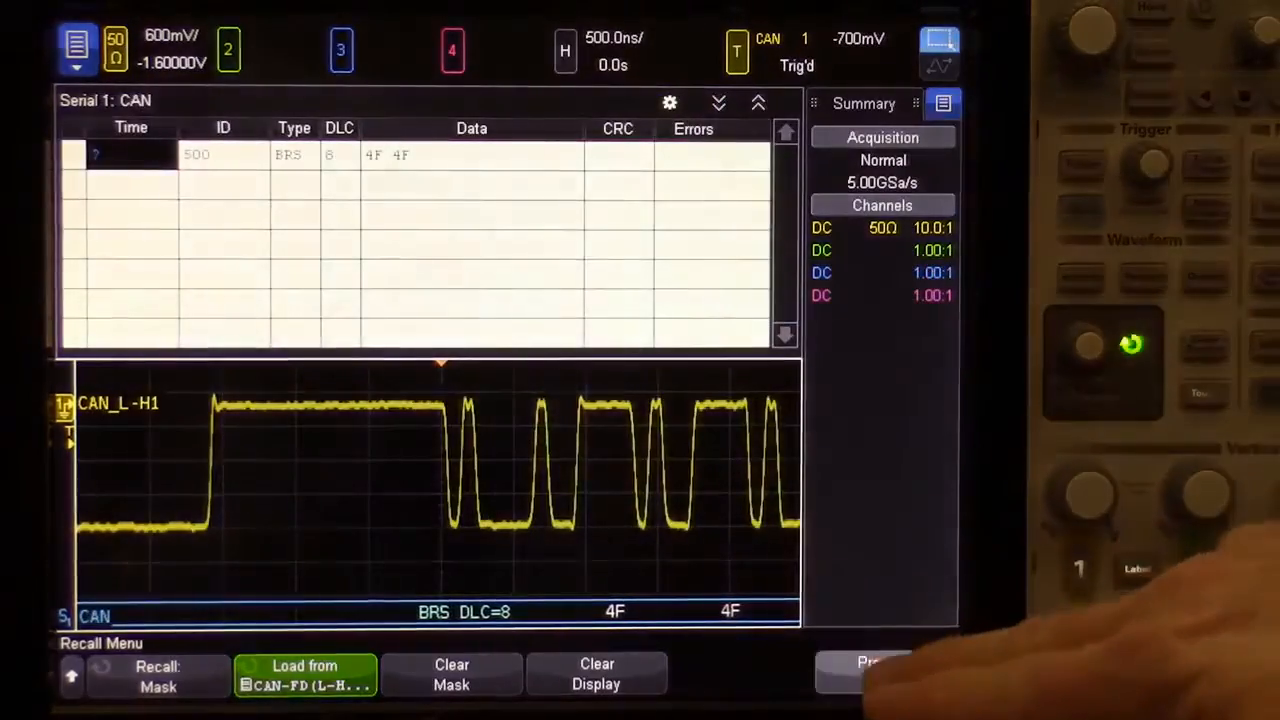
left_click(884, 670)
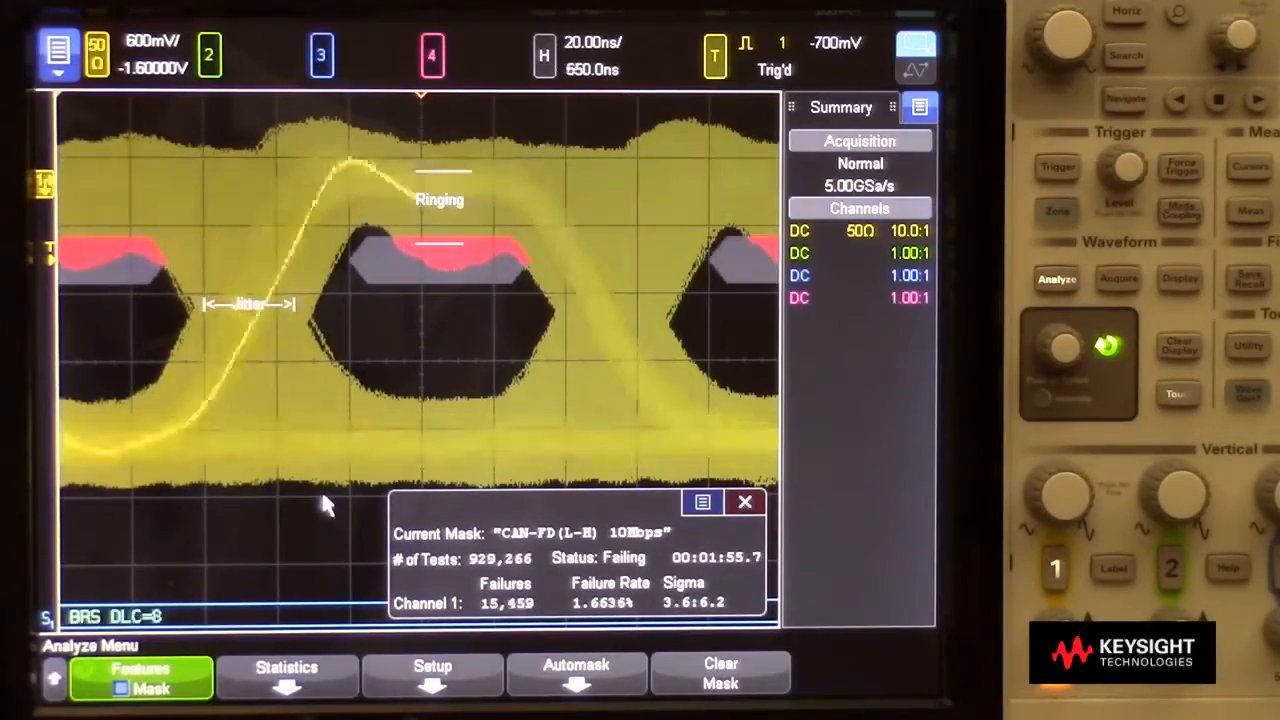
Step: Clear the eye mask, ending mask testing and restoring the CAN FD bus view
left_click(721, 673)
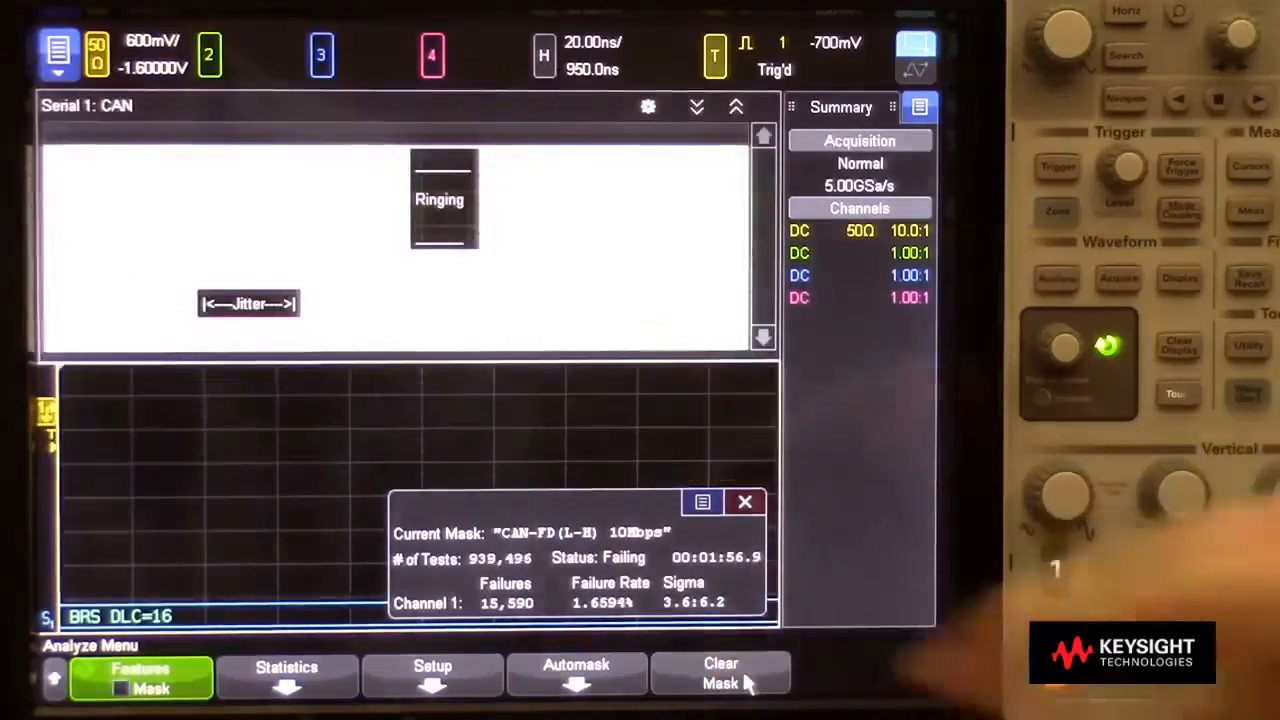